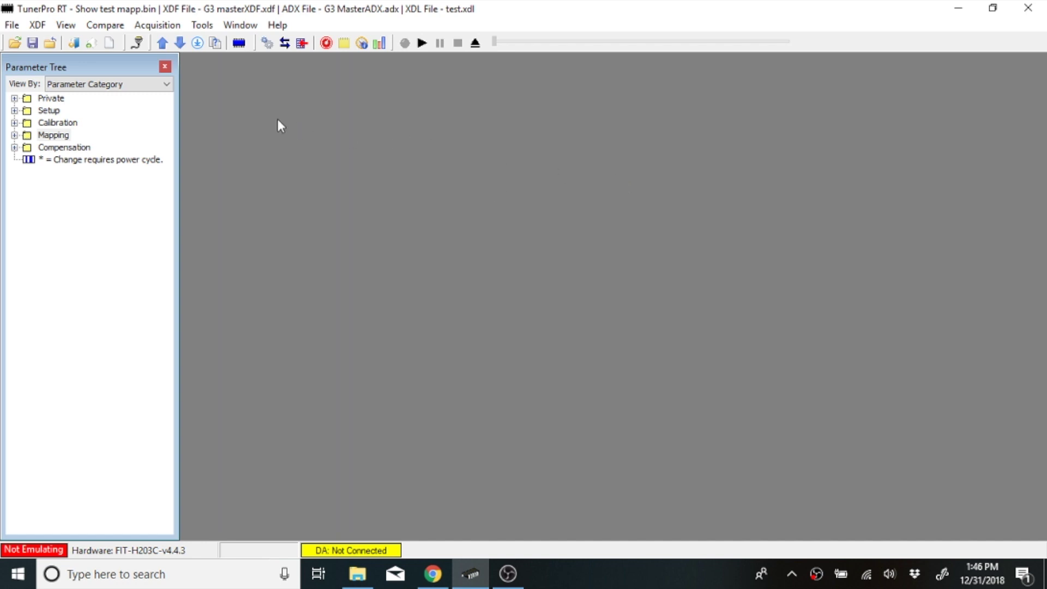
# Step: Initialize the emulation hardware, then load the G3 MasterADX.adx acquisition definition
pyautogui.click(138, 43)
pyautogui.click(176, 28)
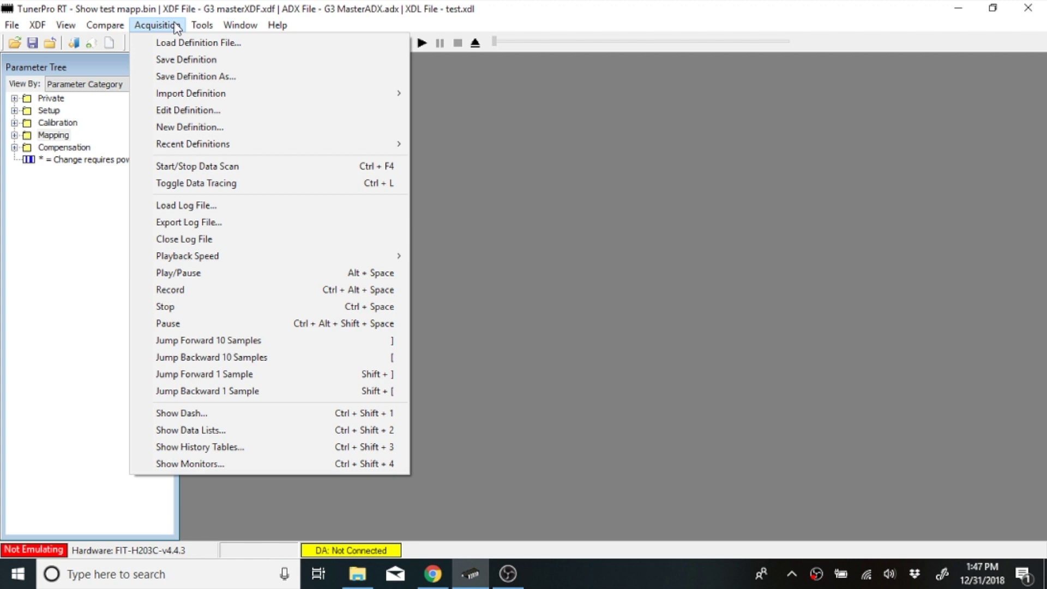
pyautogui.click(179, 45)
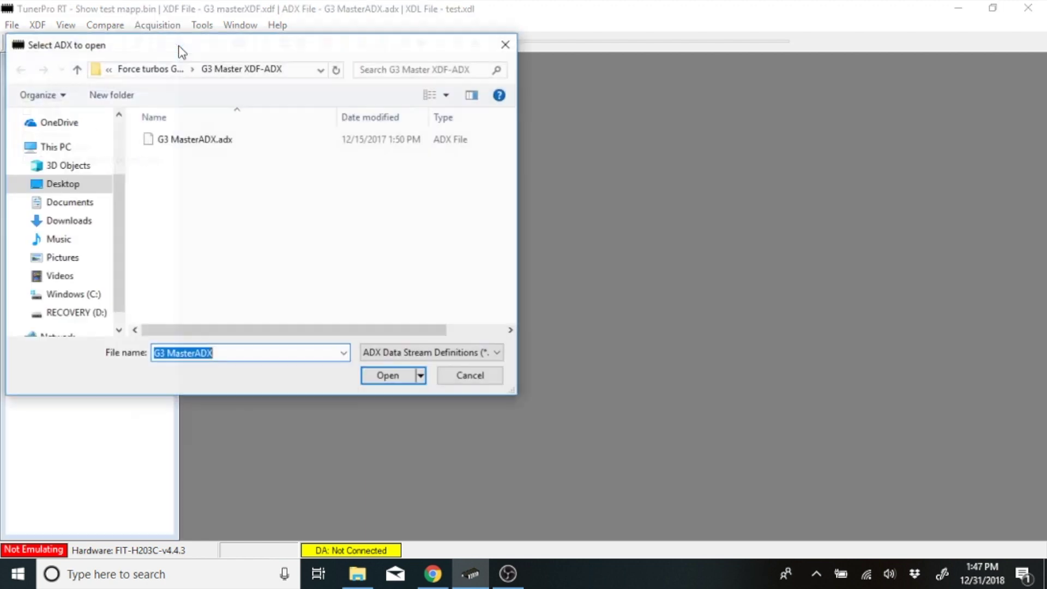
pyautogui.doubleClick(211, 141)
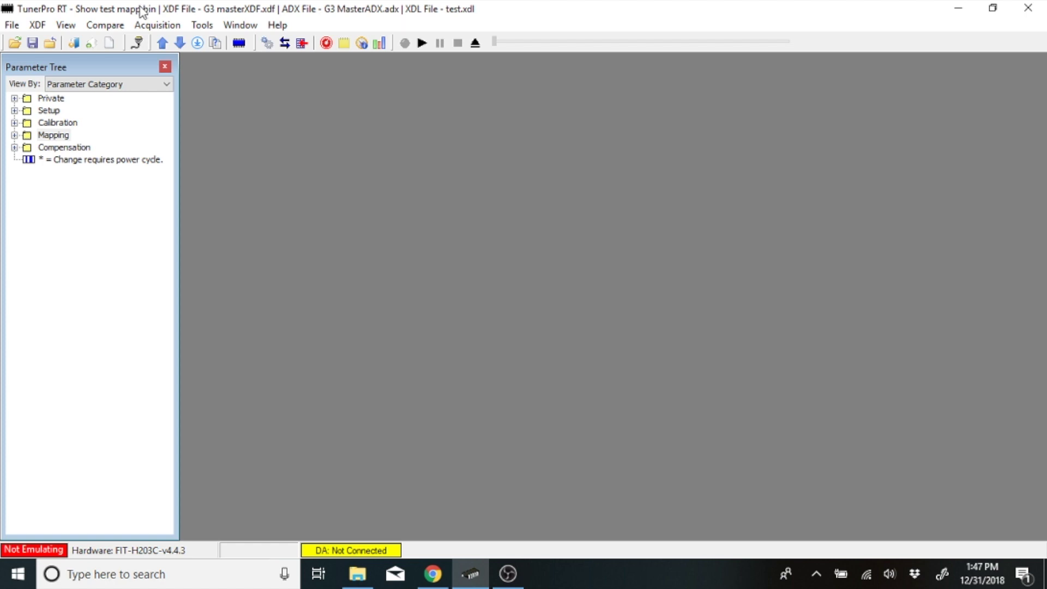
# Step: Open Driver 1 PW Map Table A under Mapping > US Units and connect data acquisition
pyautogui.doubleClick(61, 137)
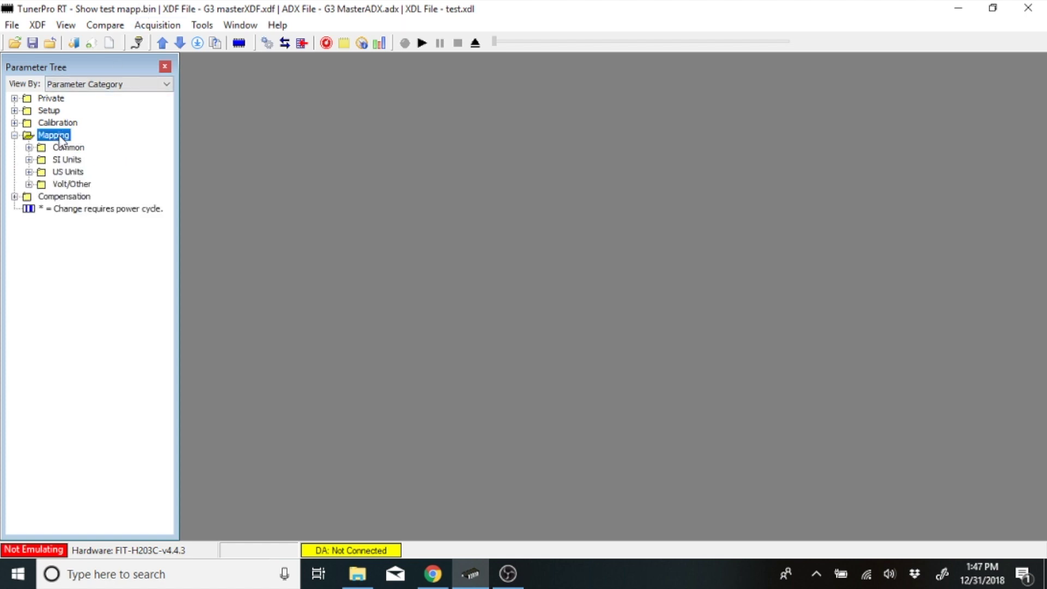
pyautogui.doubleClick(67, 173)
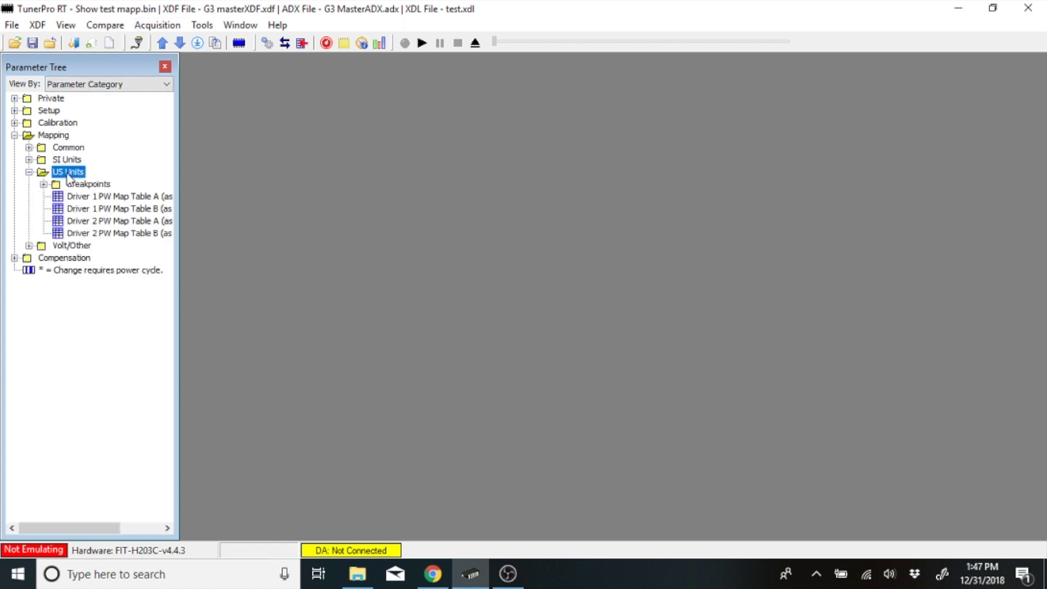
pyautogui.doubleClick(156, 196)
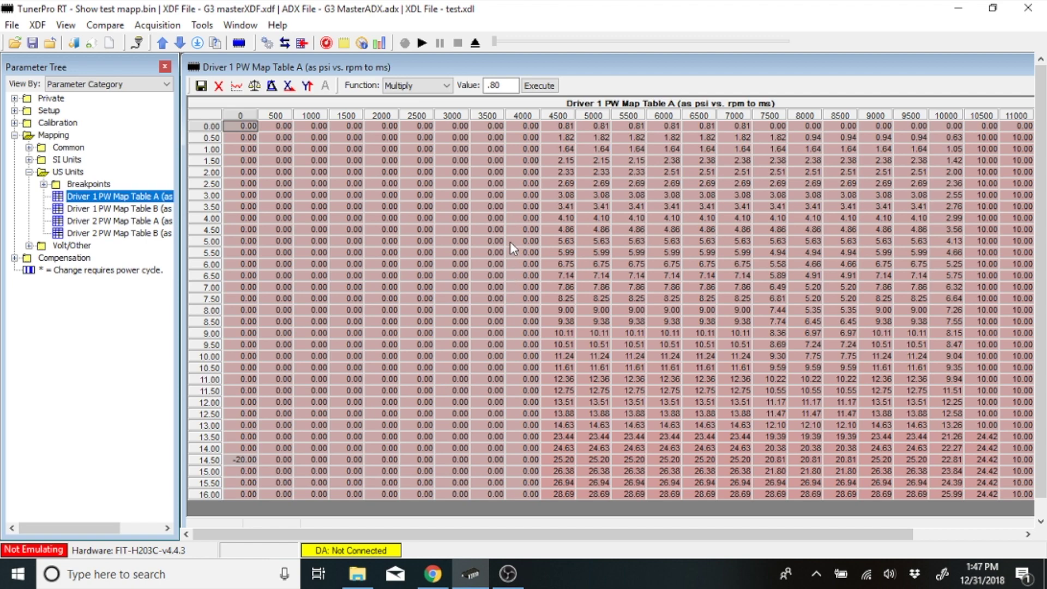
pyautogui.click(285, 45)
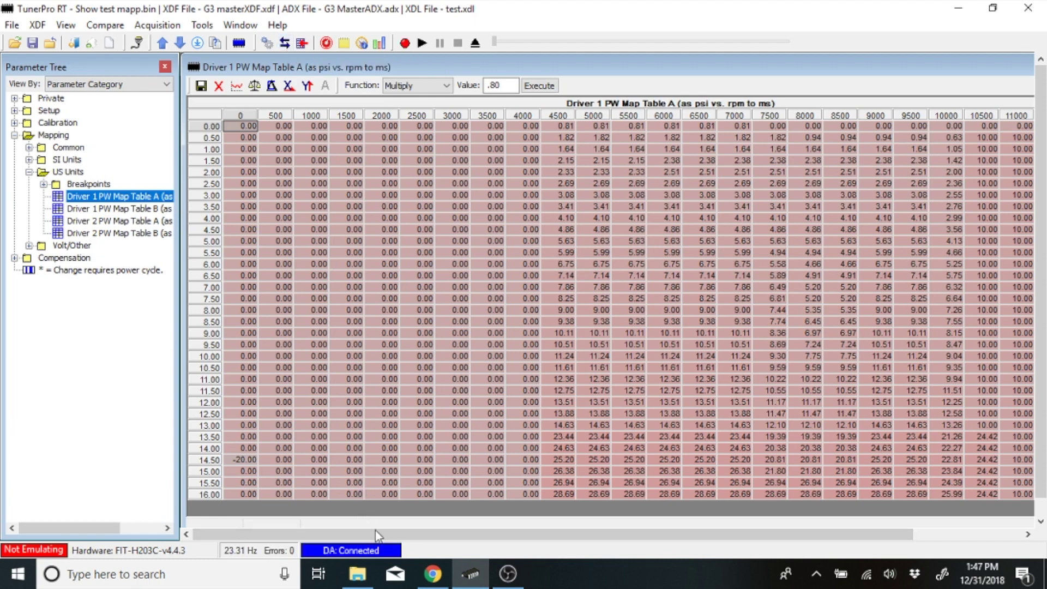
# Step: Enable data tracing so the fuel map marks the active 0 psi, 0 rpm cell
pyautogui.click(301, 46)
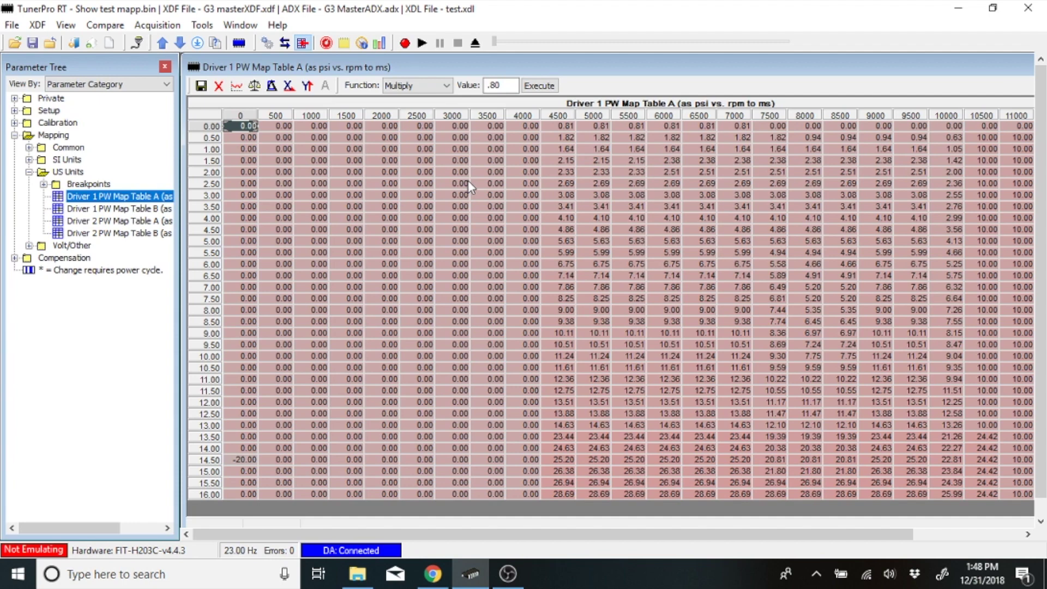
# Step: Open and close the gauges dashboard, then display the Load-Pulse Monitor graph
pyautogui.click(326, 43)
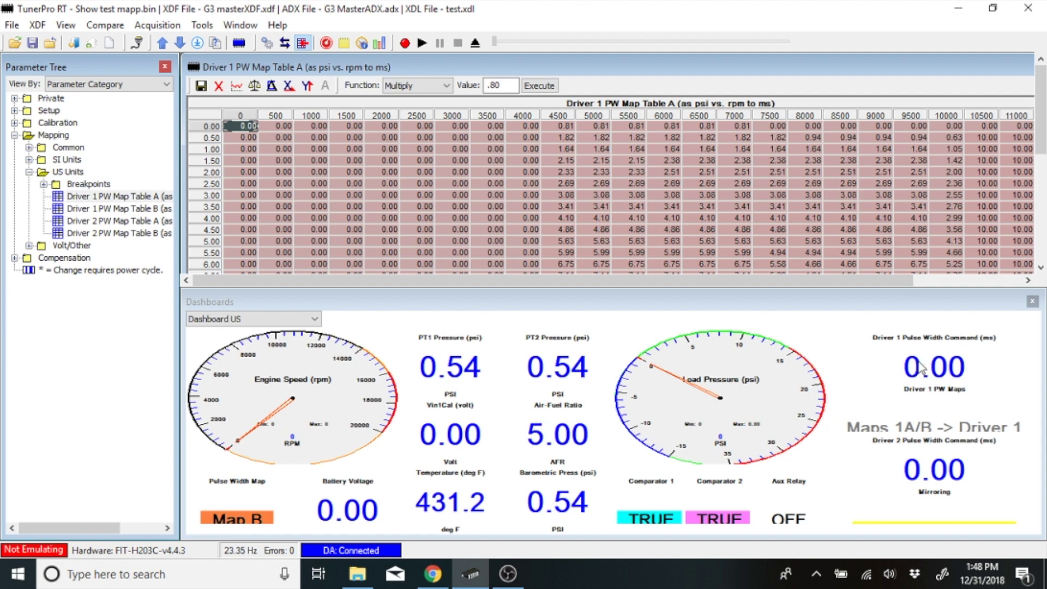
pyautogui.click(1033, 302)
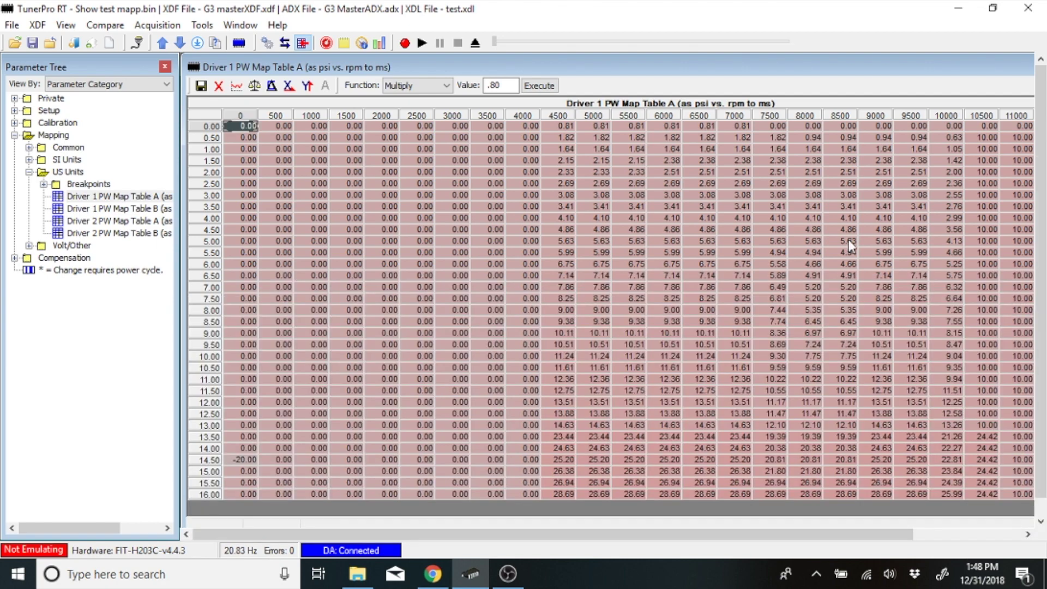
pyautogui.click(380, 43)
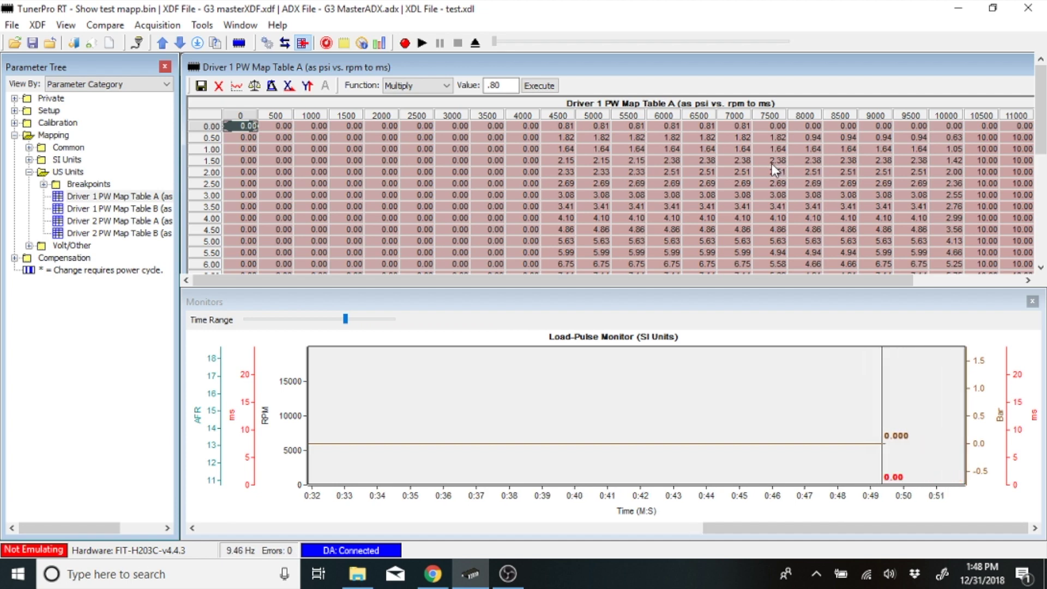
# Step: Record a short datalog, stop it, and save it as test
pyautogui.click(405, 44)
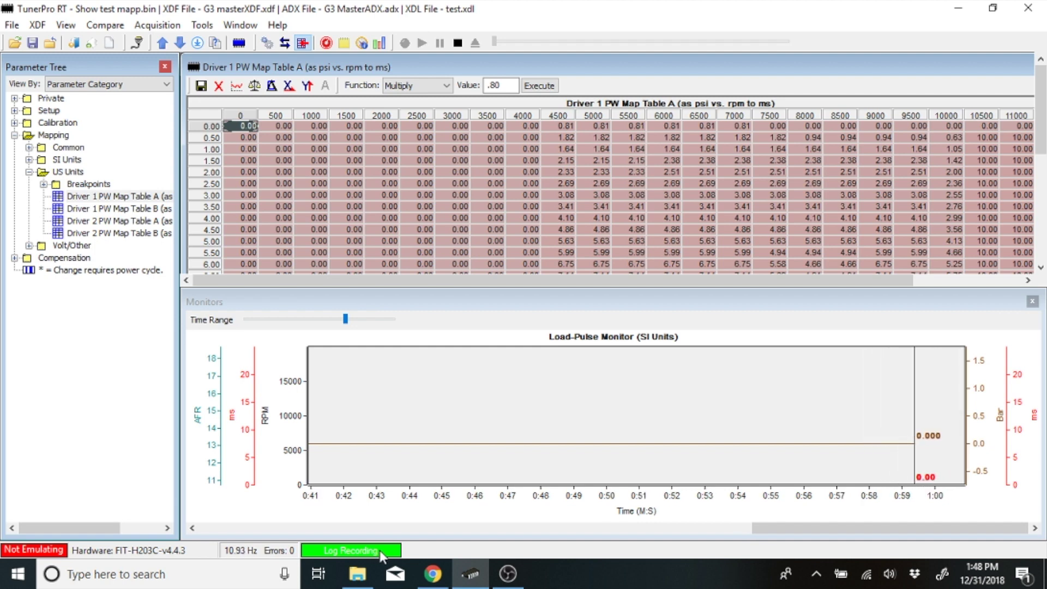
pyautogui.click(459, 45)
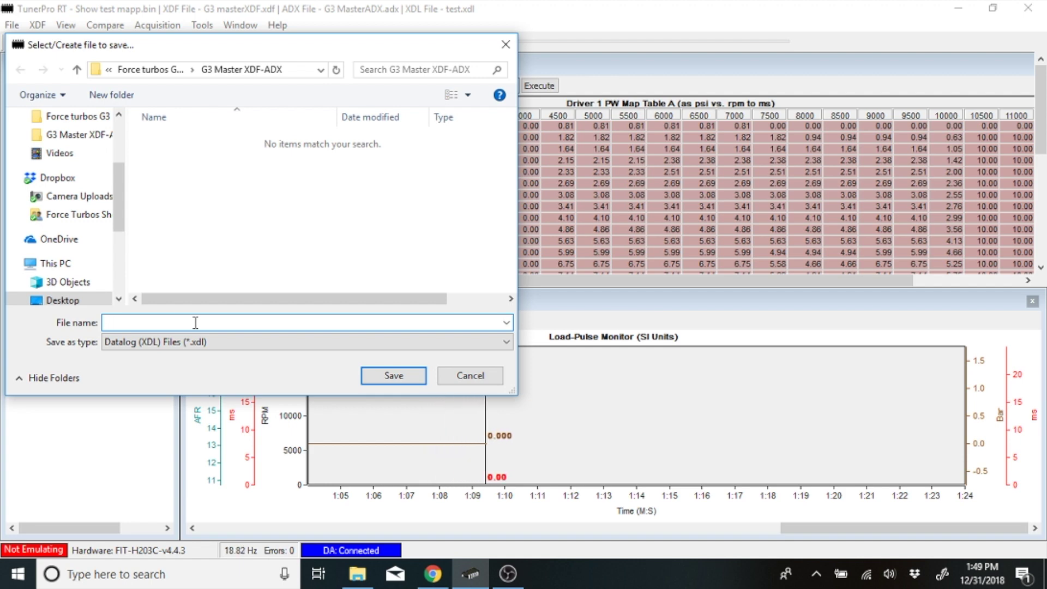
pyautogui.write('te')
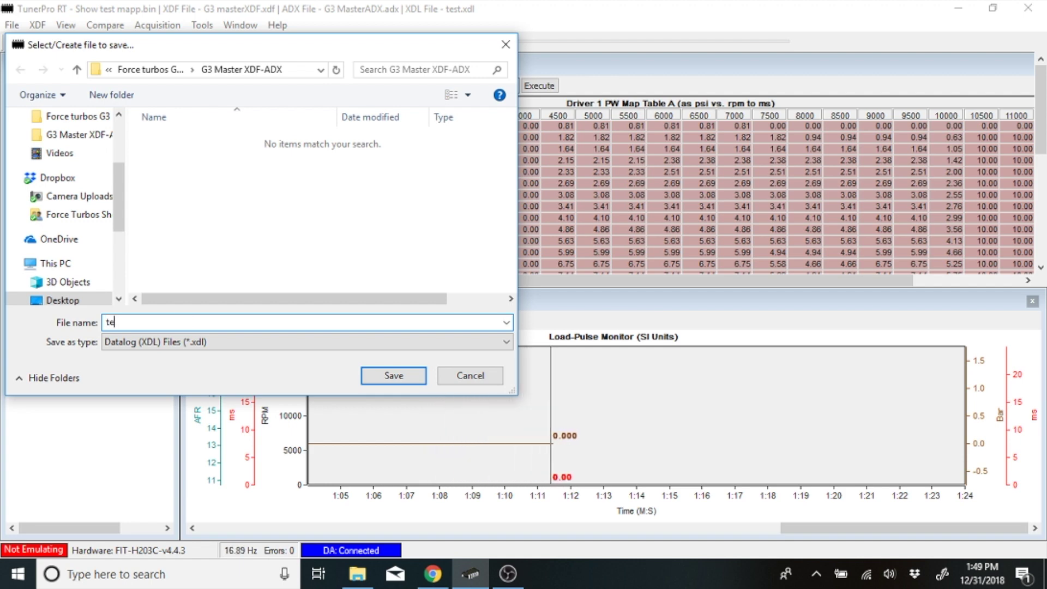
pyautogui.write('st')
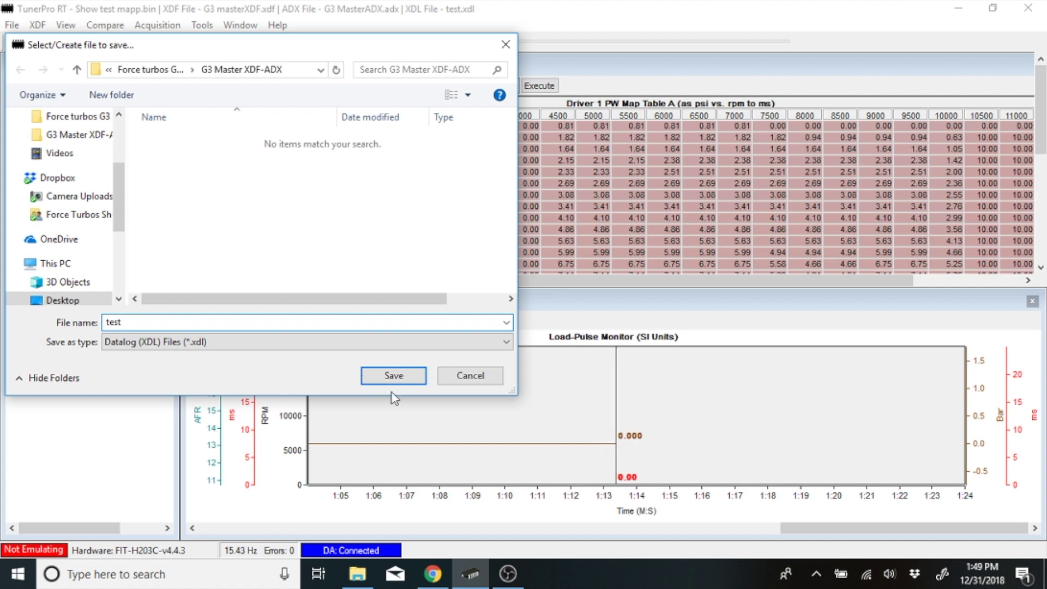
pyautogui.click(394, 377)
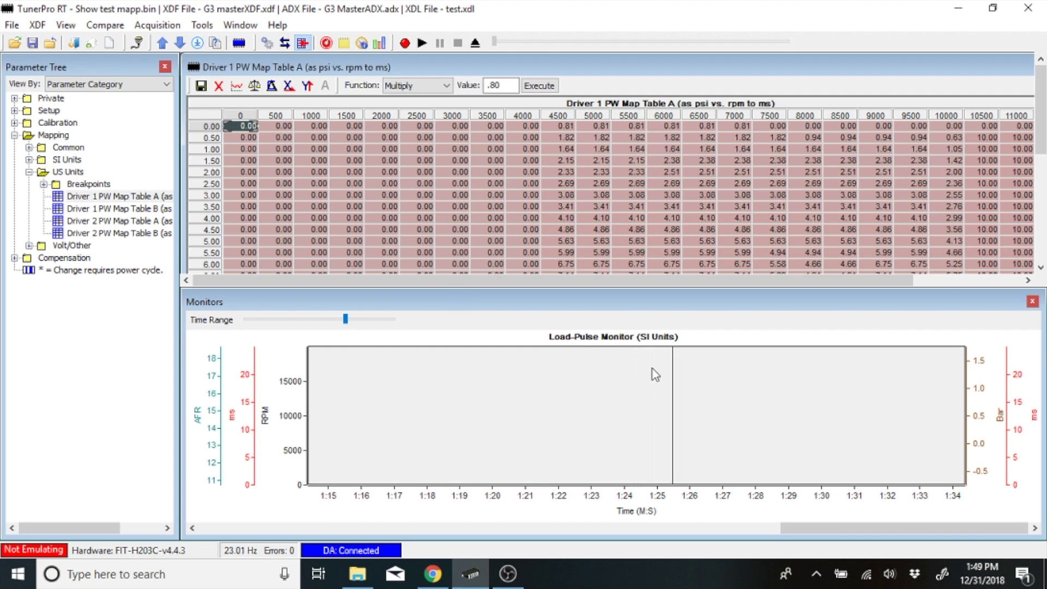
pyautogui.rightClick(577, 379)
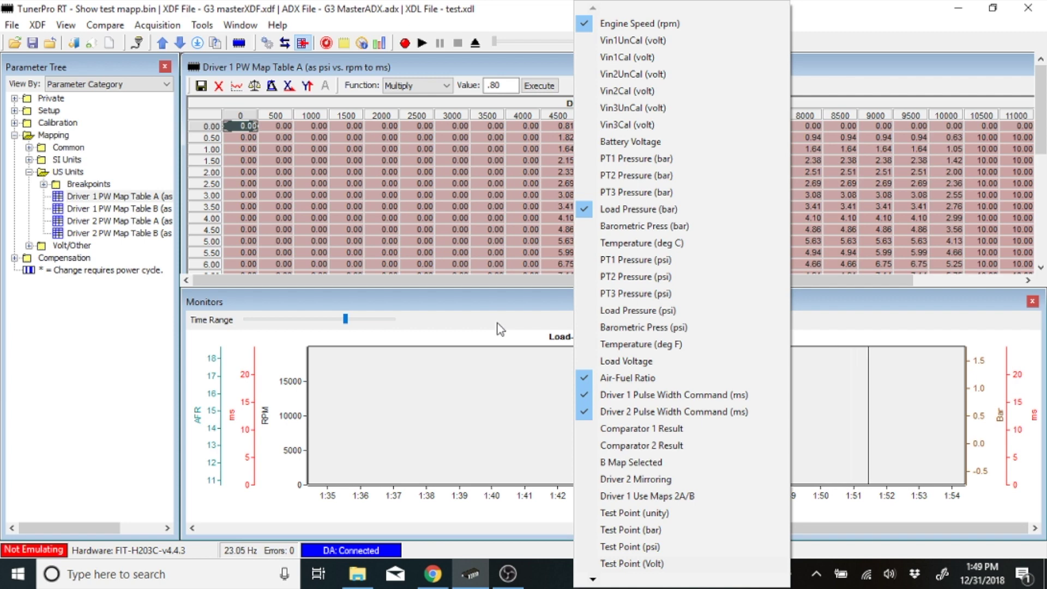
pyautogui.click(895, 338)
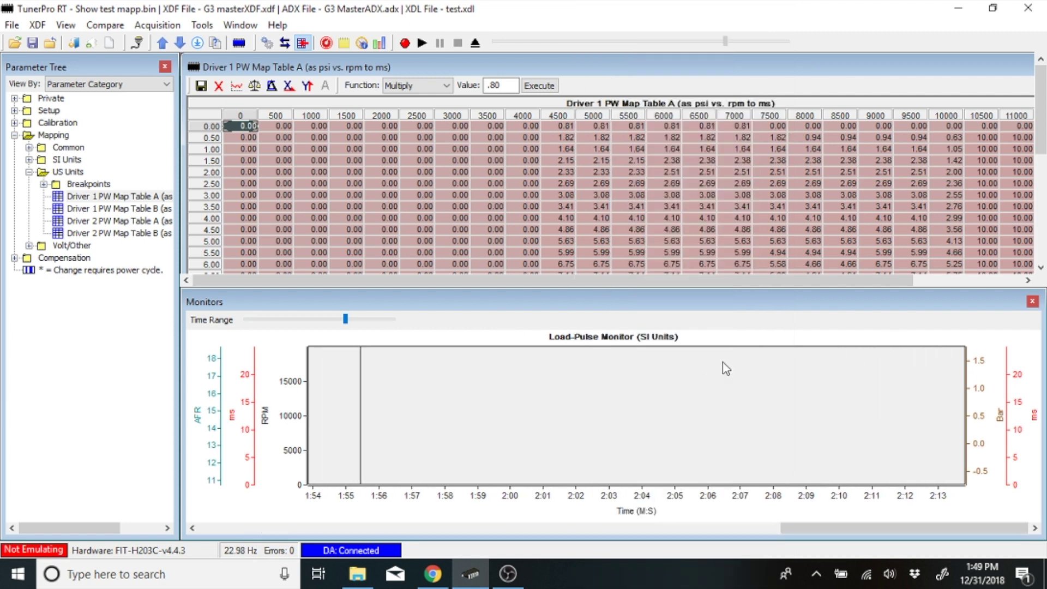